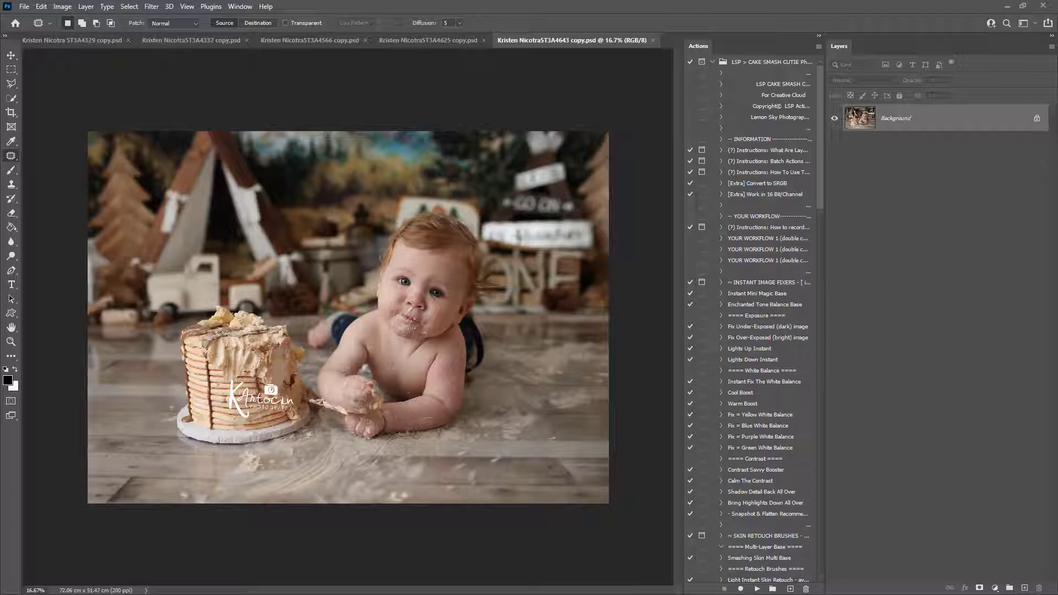
Look through each open cake-smash photo, ending on the 5T3A4643 photo.
{"action": "left_click", "coordinate": [392, 41]}
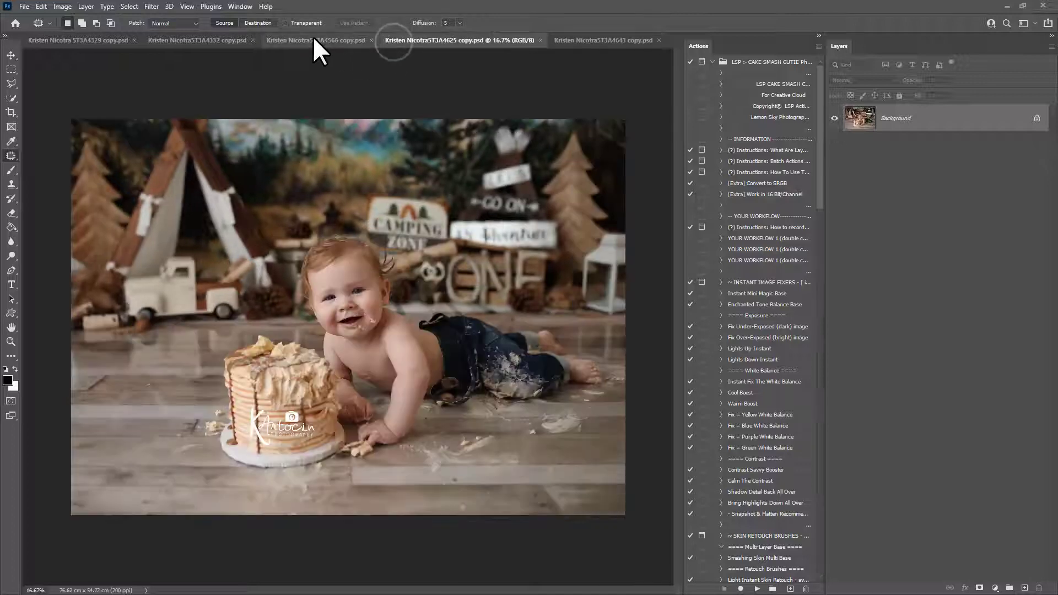
{"action": "left_click", "coordinate": [313, 38]}
{"action": "left_click", "coordinate": [219, 42]}
{"action": "left_click", "coordinate": [97, 39]}
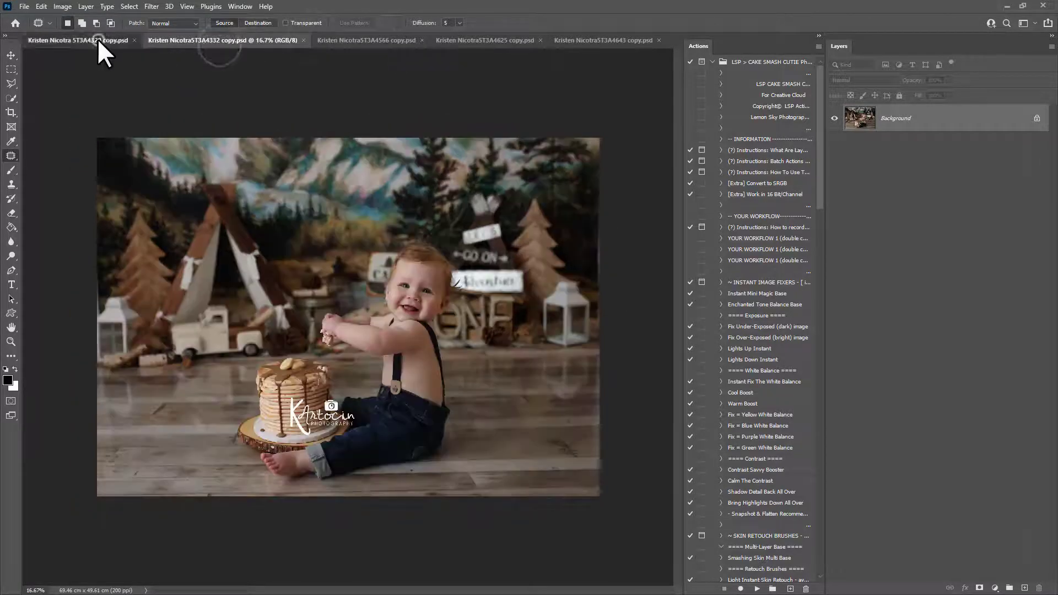
{"action": "left_click", "coordinate": [234, 42]}
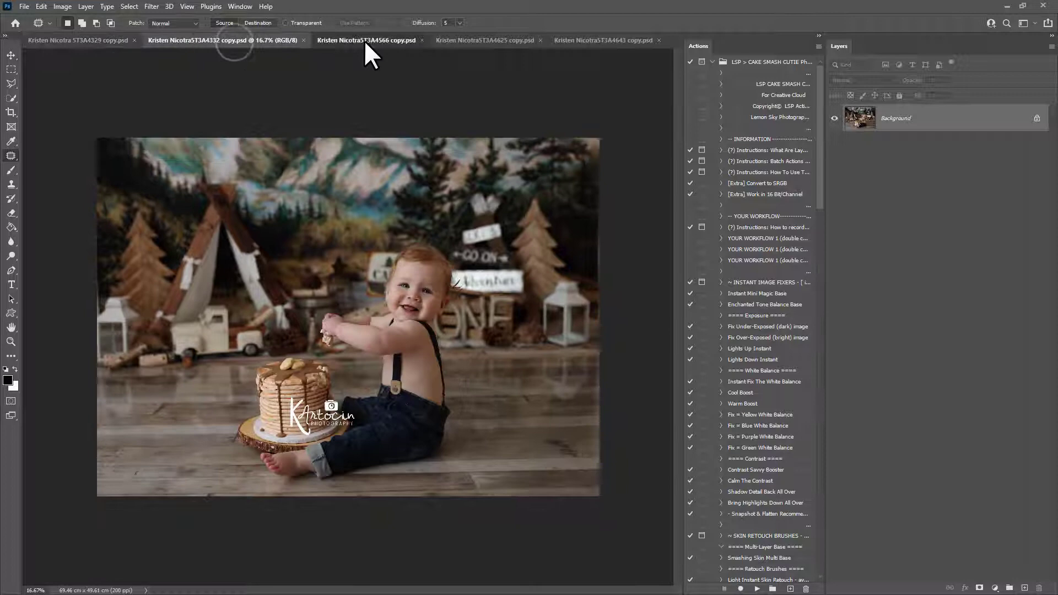
{"action": "left_click", "coordinate": [364, 40]}
{"action": "left_click", "coordinate": [448, 40]}
{"action": "left_click", "coordinate": [593, 42]}
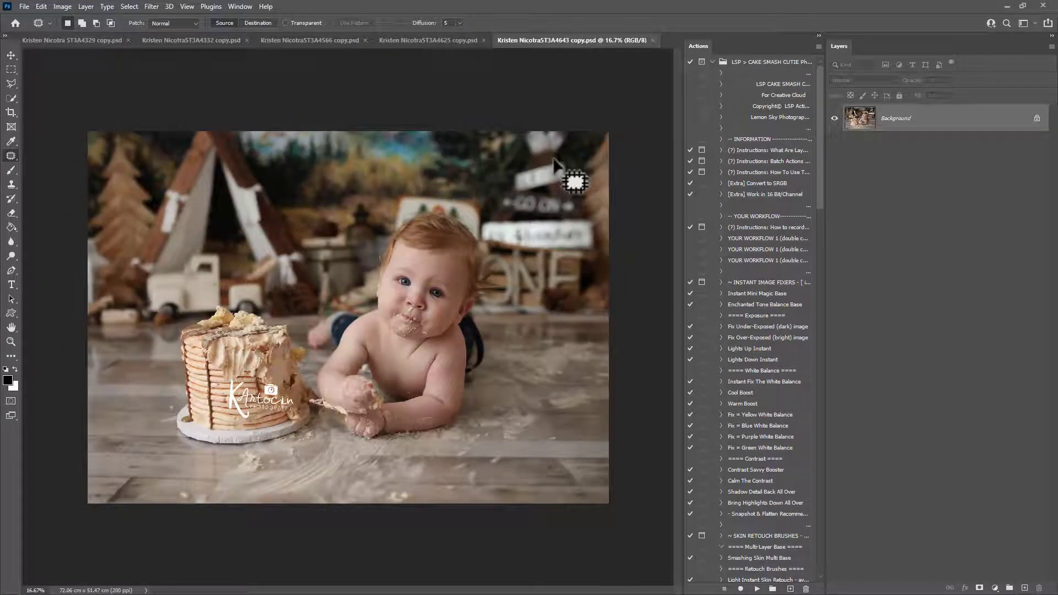
{"action": "left_click", "coordinate": [403, 39]}
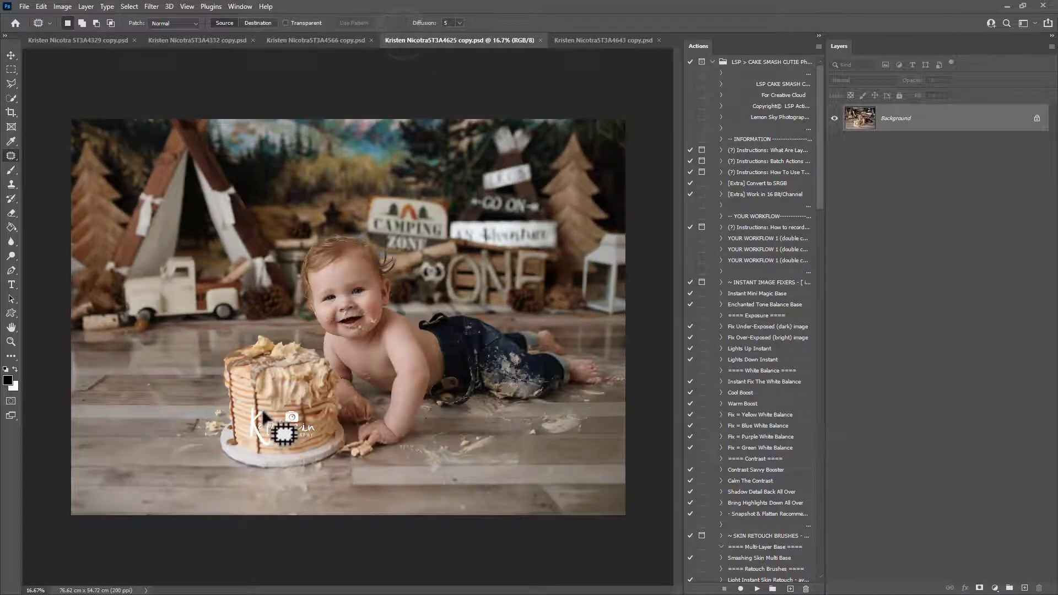
{"action": "left_click", "coordinate": [296, 43]}
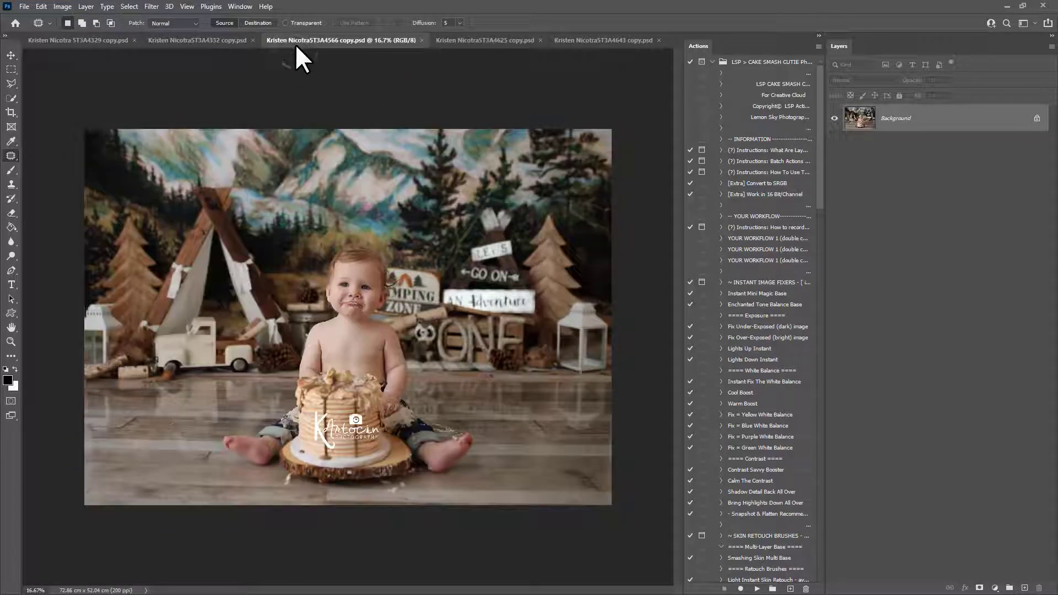
{"action": "left_click", "coordinate": [499, 37]}
{"action": "left_click", "coordinate": [203, 43]}
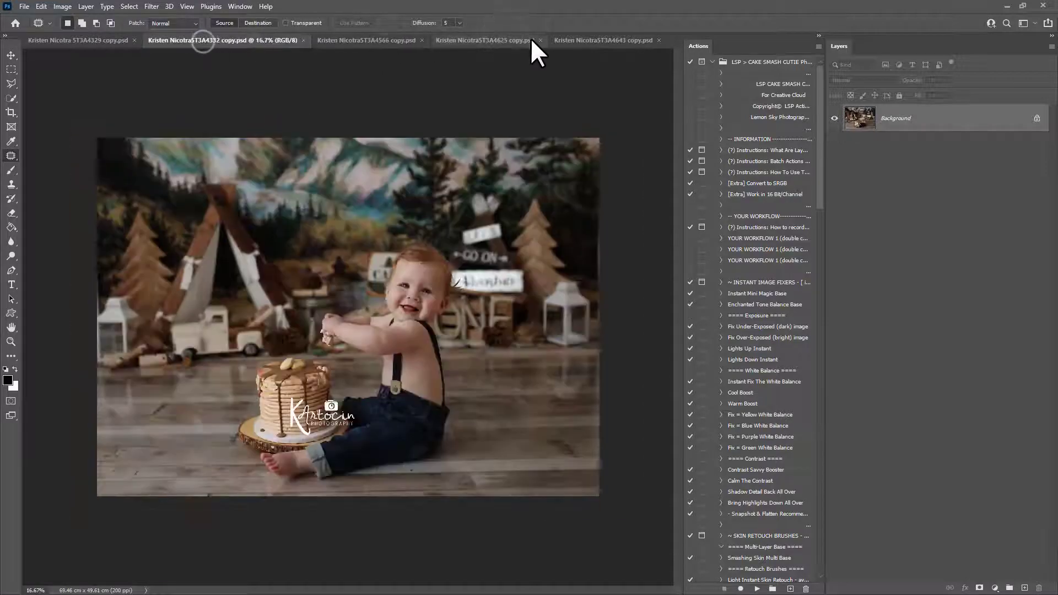
{"action": "left_click", "coordinate": [585, 39]}
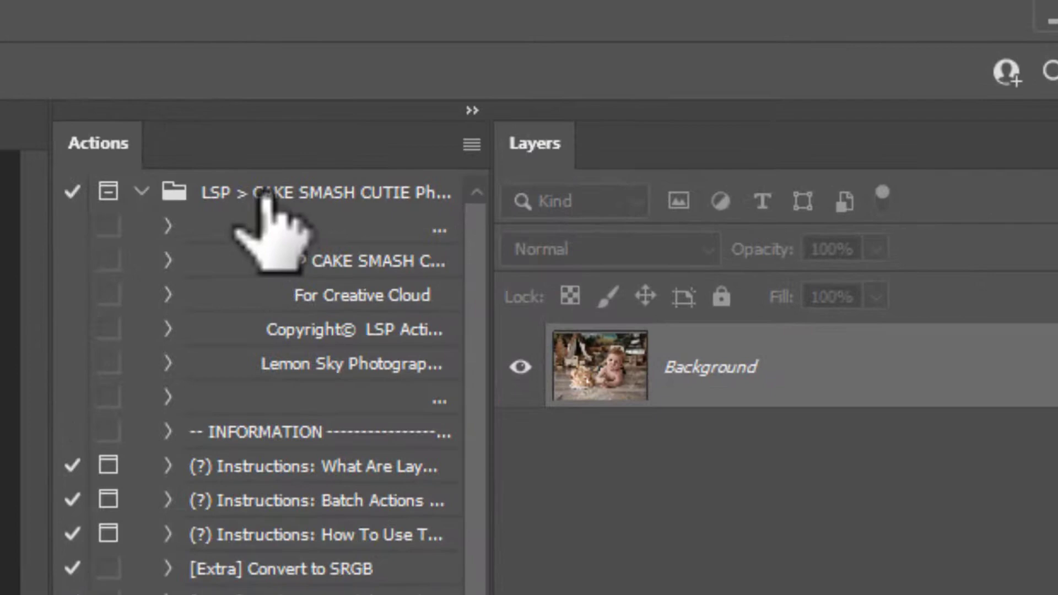
Switch the Actions panel to Button Mode so the LSP actions appear as buttons.
{"action": "left_click", "coordinate": [471, 145]}
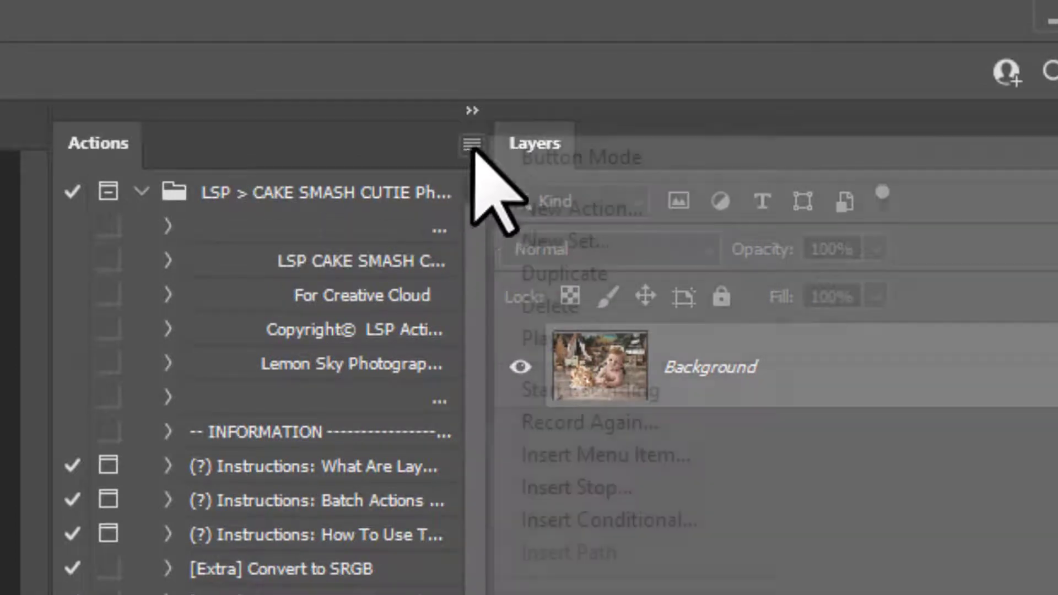
{"action": "left_click", "coordinate": [500, 157]}
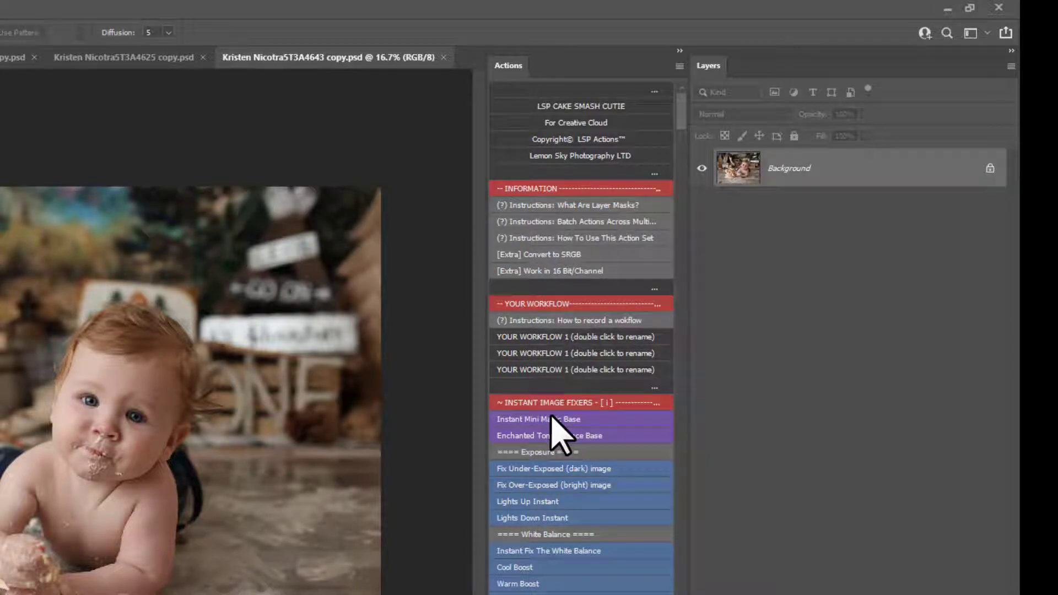
{"action": "scroll", "coordinate": [552, 419], "scroll_direction": "down", "scroll_amount": 1}
{"action": "scroll", "coordinate": [551, 419], "scroll_direction": "up", "scroll_amount": 1}
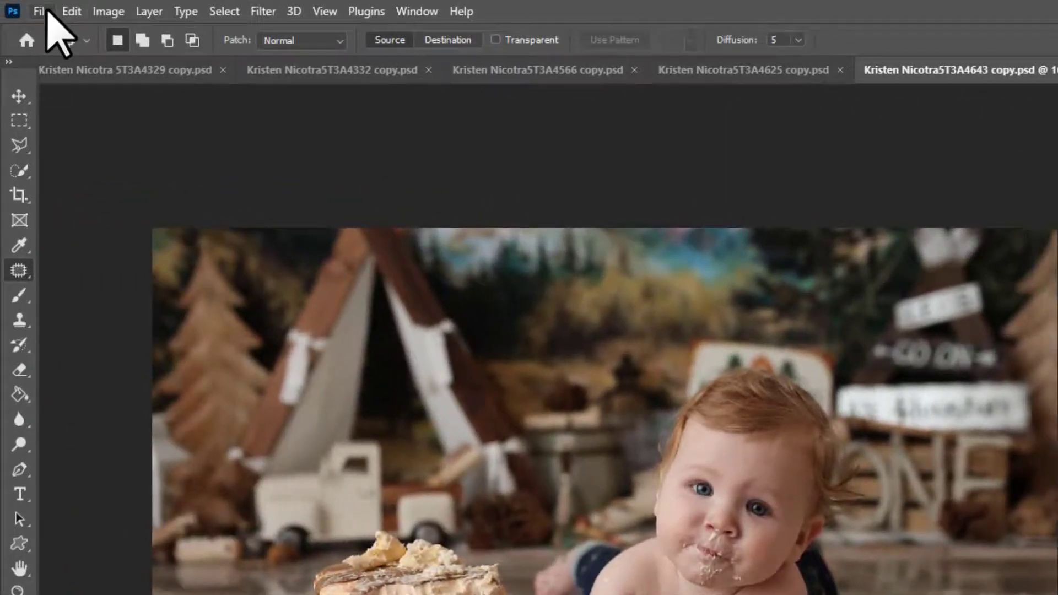
Batch-run Instant Mini Magic Base from the CAKE SMASH CUTIE set on all Opened Files.
{"action": "left_click", "coordinate": [40, 11]}
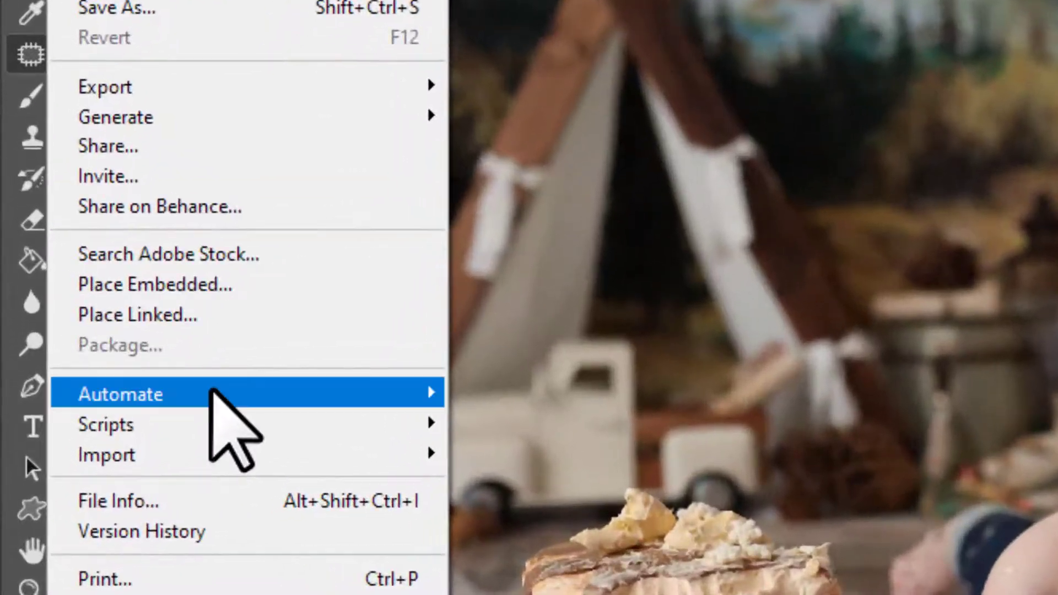
{"action": "mouse_move", "coordinate": [213, 392]}
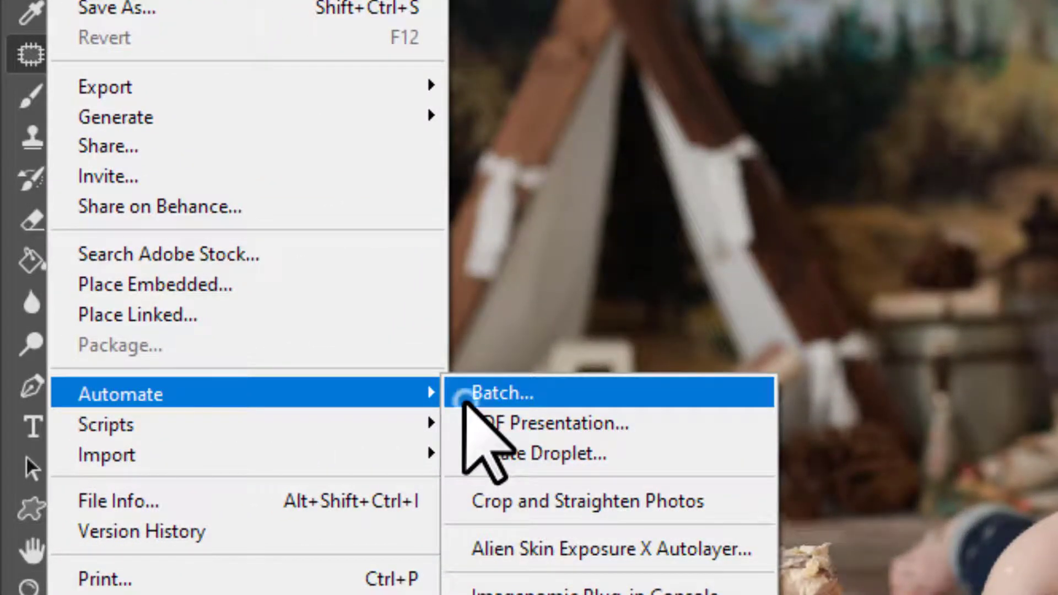
{"action": "left_click", "coordinate": [466, 395]}
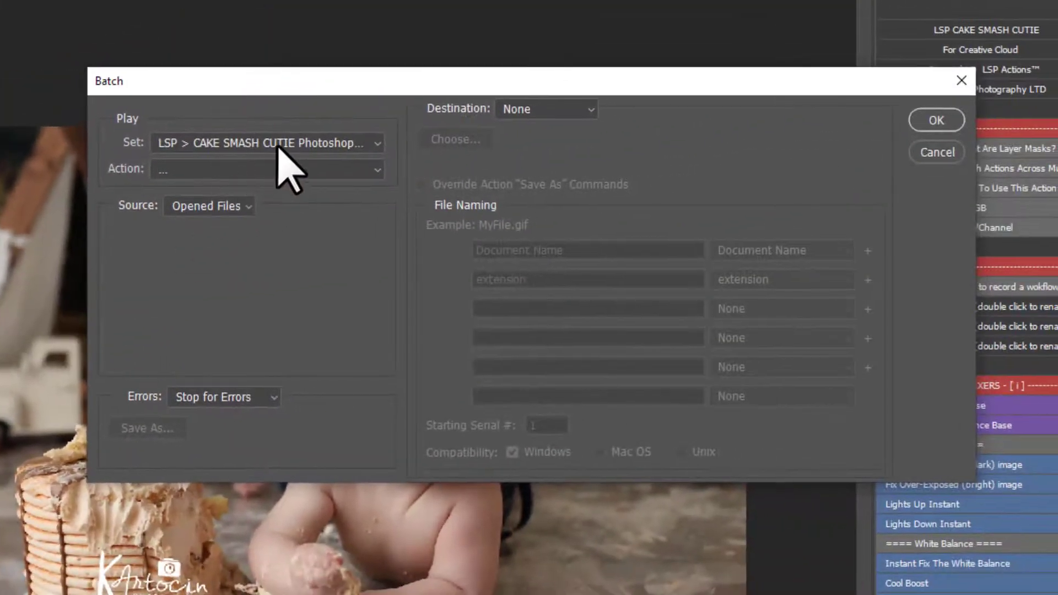
{"action": "left_click", "coordinate": [278, 146]}
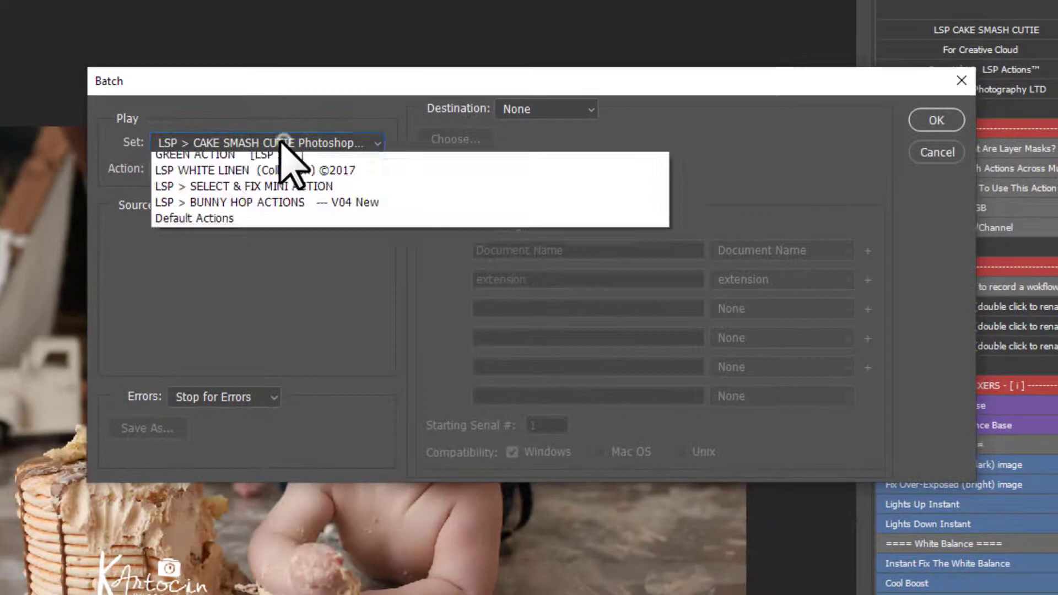
{"action": "key", "text": "Down"}
{"action": "key", "text": "Down"}
{"action": "key", "text": "Down"}
{"action": "key", "text": "Down"}
{"action": "key", "text": "Down"}
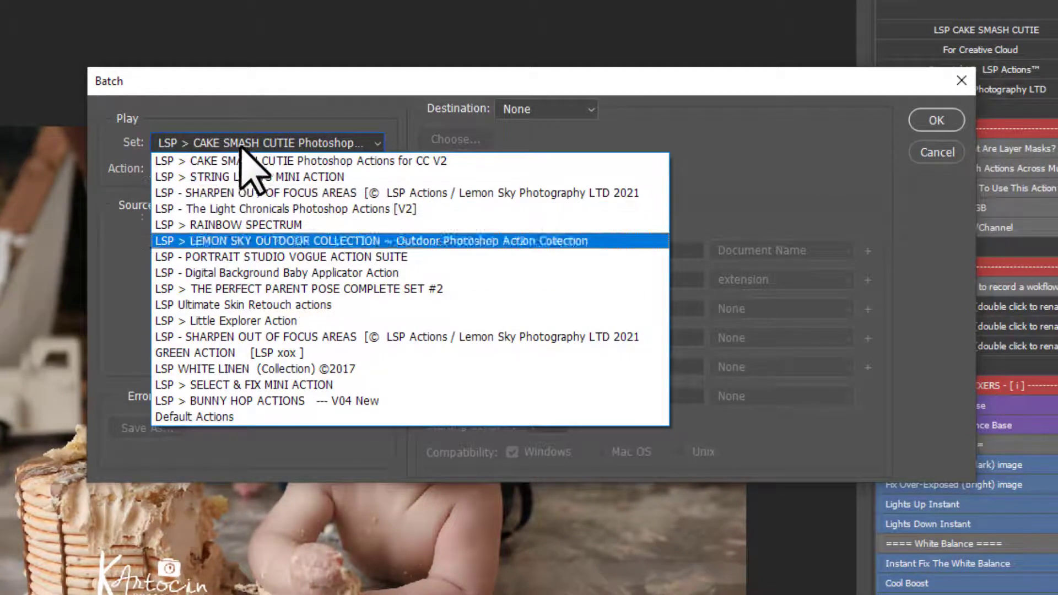
{"action": "left_click", "coordinate": [215, 160]}
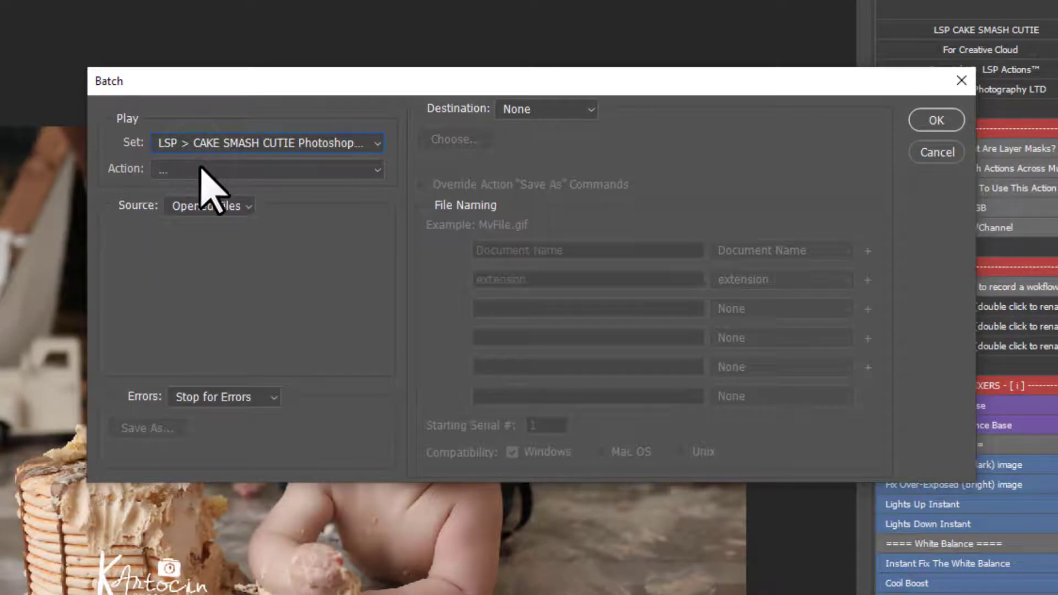
{"action": "left_click", "coordinate": [199, 166]}
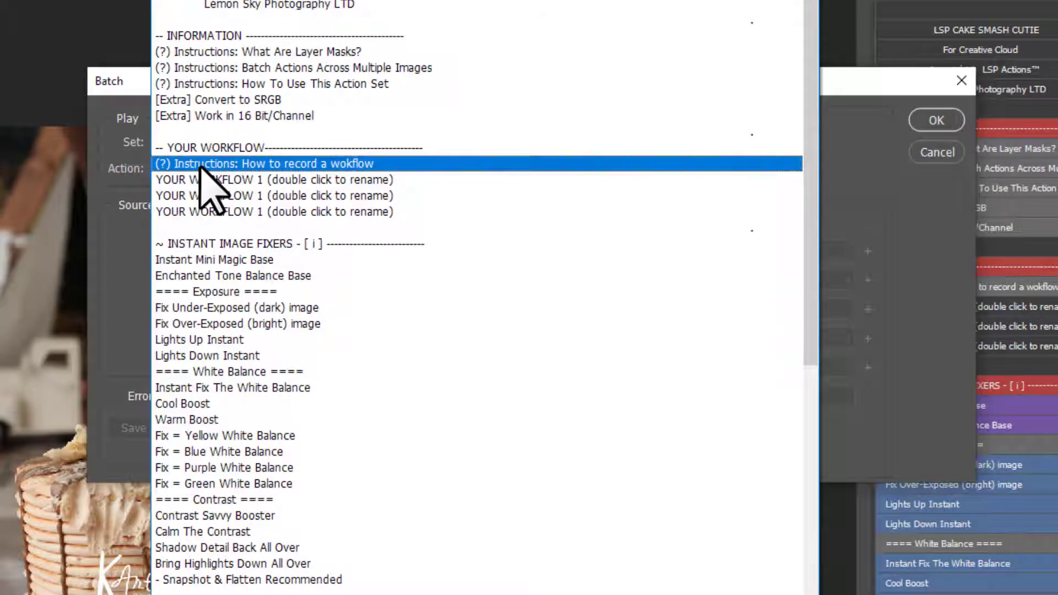
{"action": "left_click", "coordinate": [308, 259]}
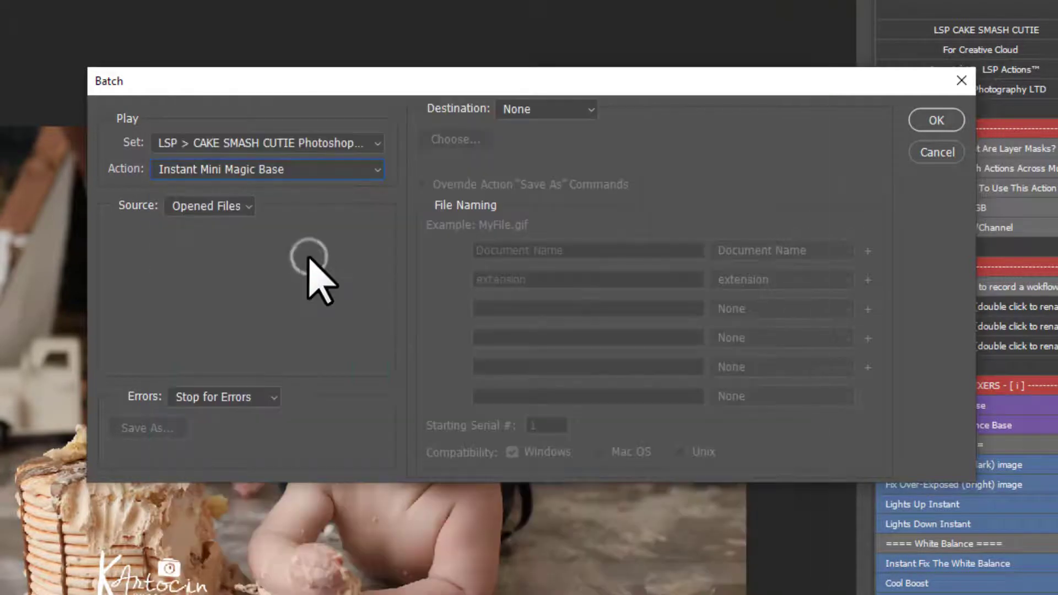
{"action": "left_click", "coordinate": [209, 207]}
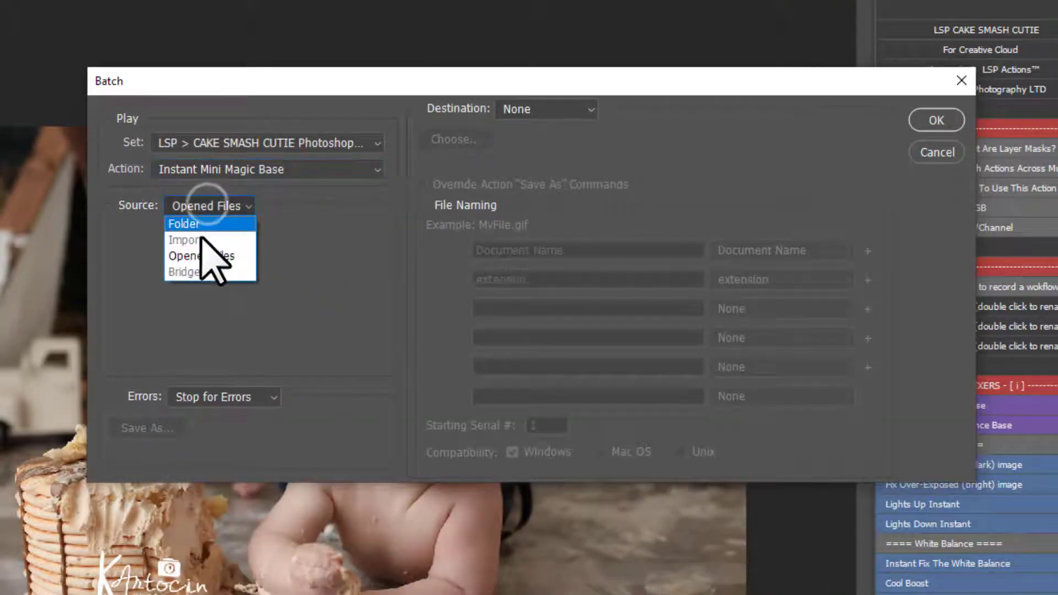
{"action": "left_click", "coordinate": [223, 207]}
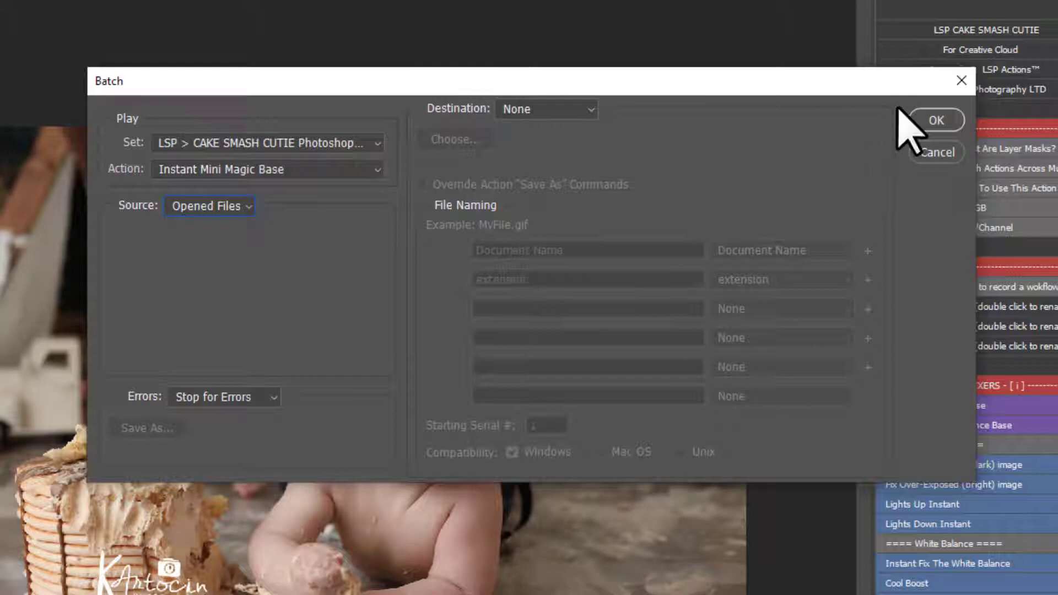
{"action": "left_click", "coordinate": [935, 121]}
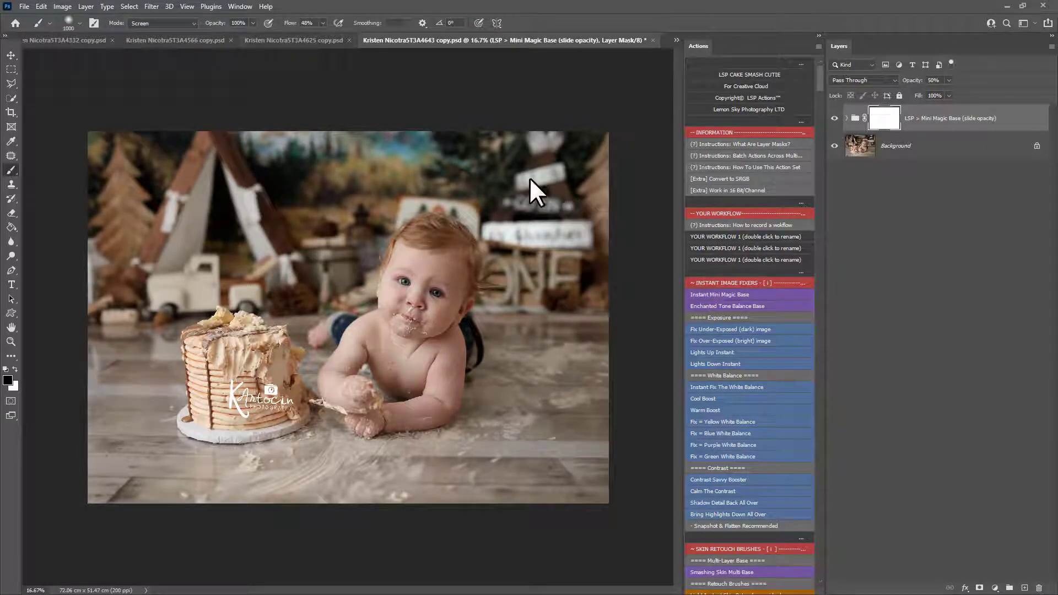
Compare the behind-the-cake and suspenders photos with the Mini Magic Base group hidden and shown.
{"action": "left_click", "coordinate": [260, 42]}
{"action": "left_click", "coordinate": [207, 41]}
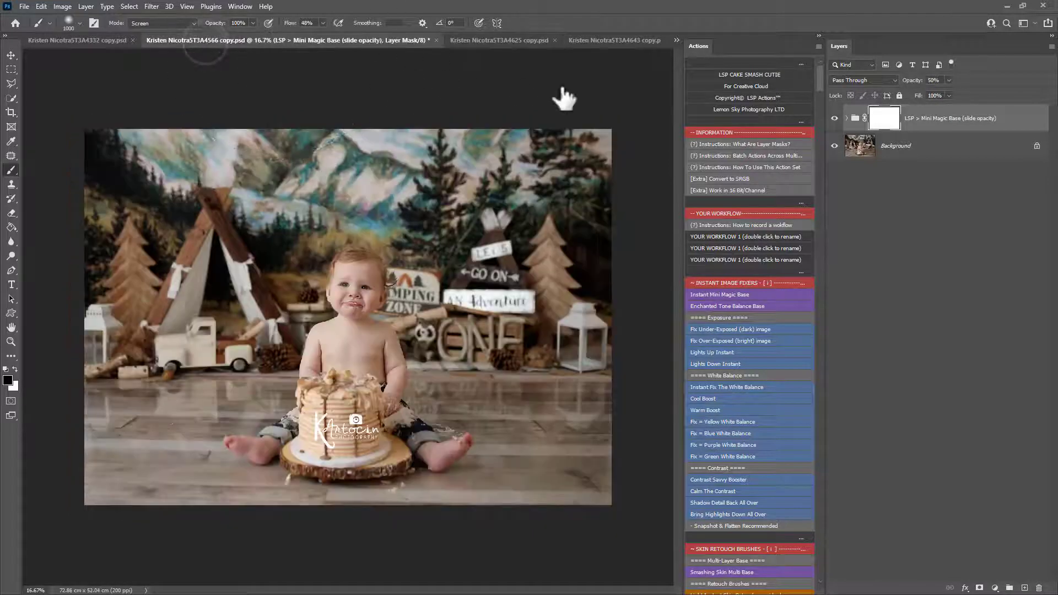
{"action": "left_click", "coordinate": [835, 118]}
{"action": "left_click", "coordinate": [835, 118]}
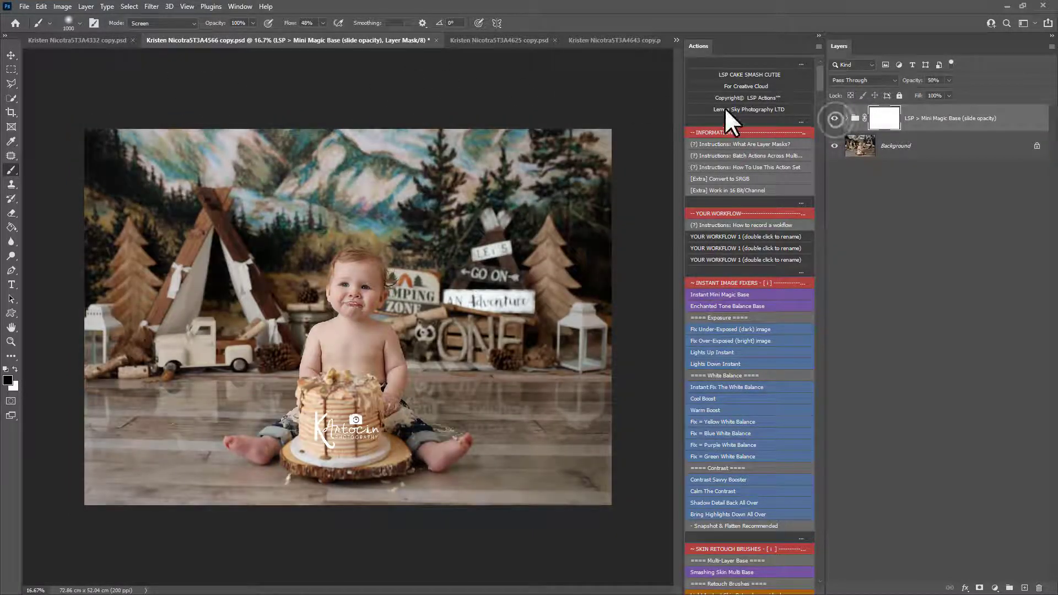
{"action": "left_click", "coordinate": [60, 40]}
{"action": "left_click", "coordinate": [830, 120]}
{"action": "left_click", "coordinate": [834, 118]}
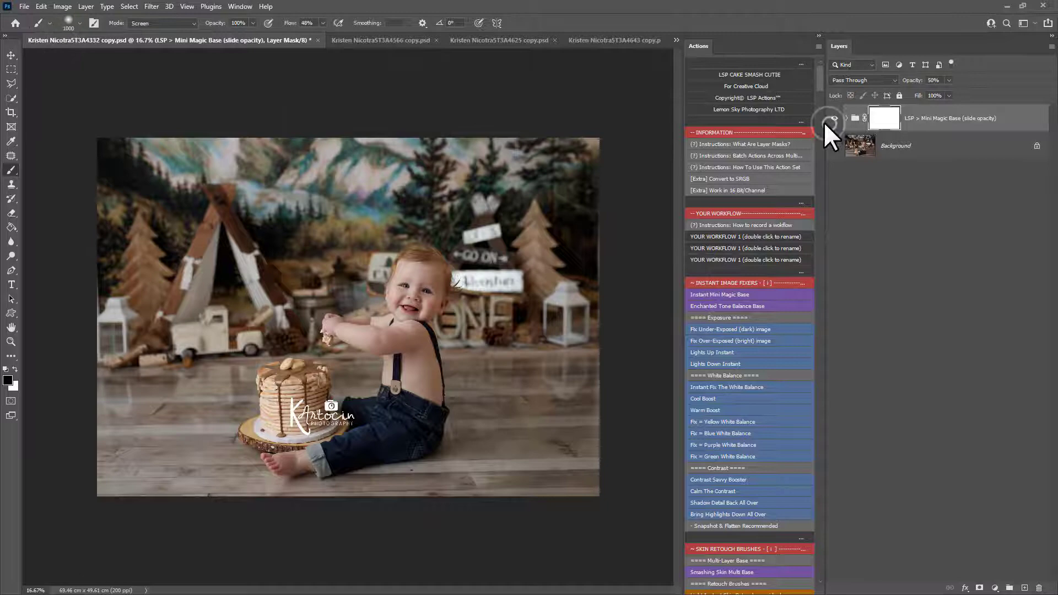
{"action": "left_click", "coordinate": [24, 6]}
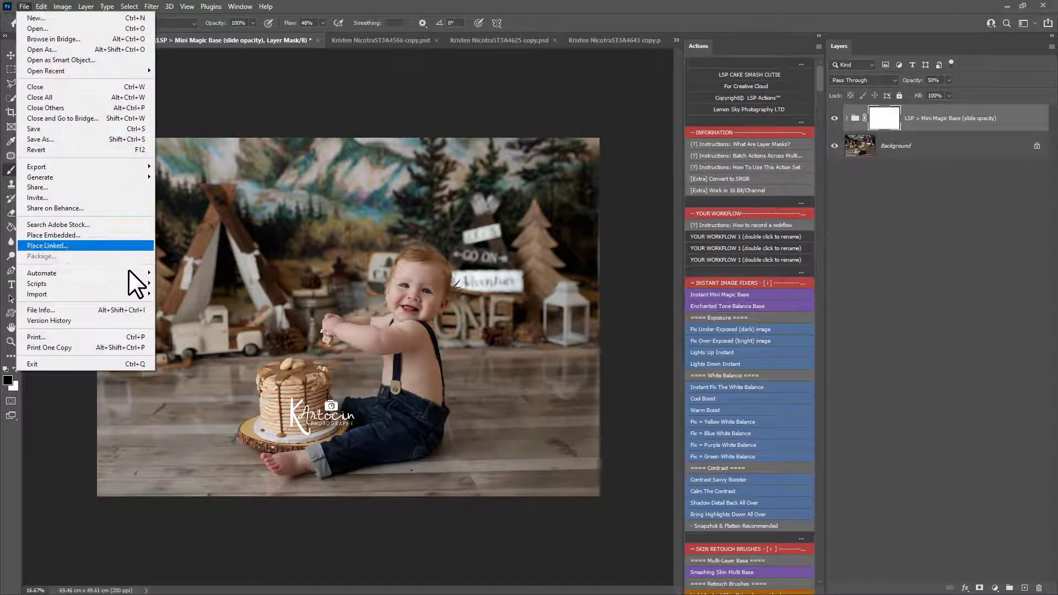
Batch-run the Contrast Savvy Booster action on all opened photos.
{"action": "mouse_move", "coordinate": [128, 270]}
{"action": "left_click", "coordinate": [166, 270]}
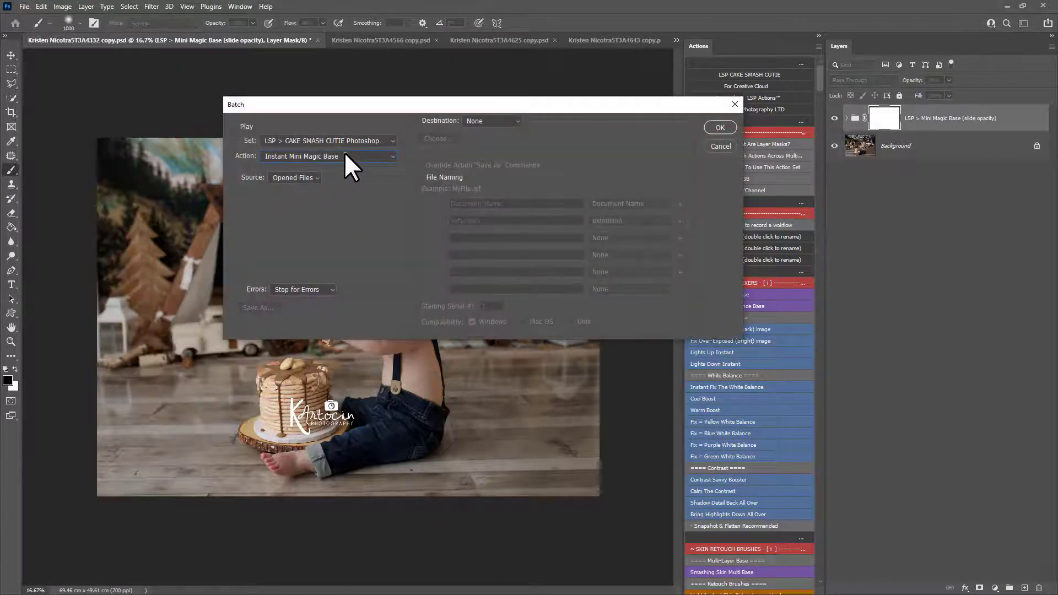
{"action": "left_click", "coordinate": [344, 155]}
{"action": "left_click", "coordinate": [350, 172]}
{"action": "left_click", "coordinate": [717, 128]}
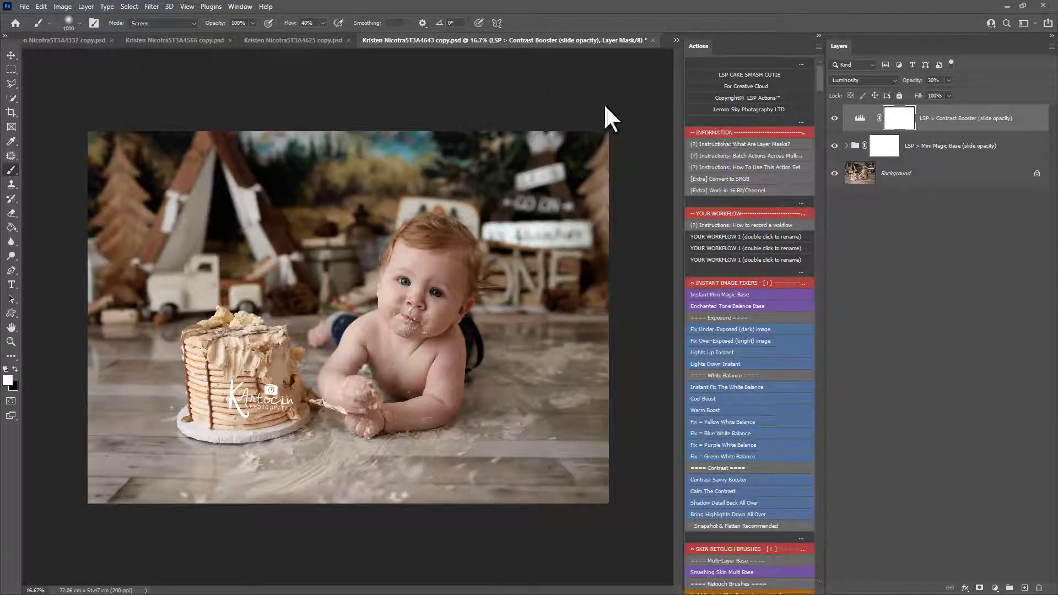
Review the contrast result on the crawling, seated and lying baby photos.
{"action": "left_click", "coordinate": [296, 39]}
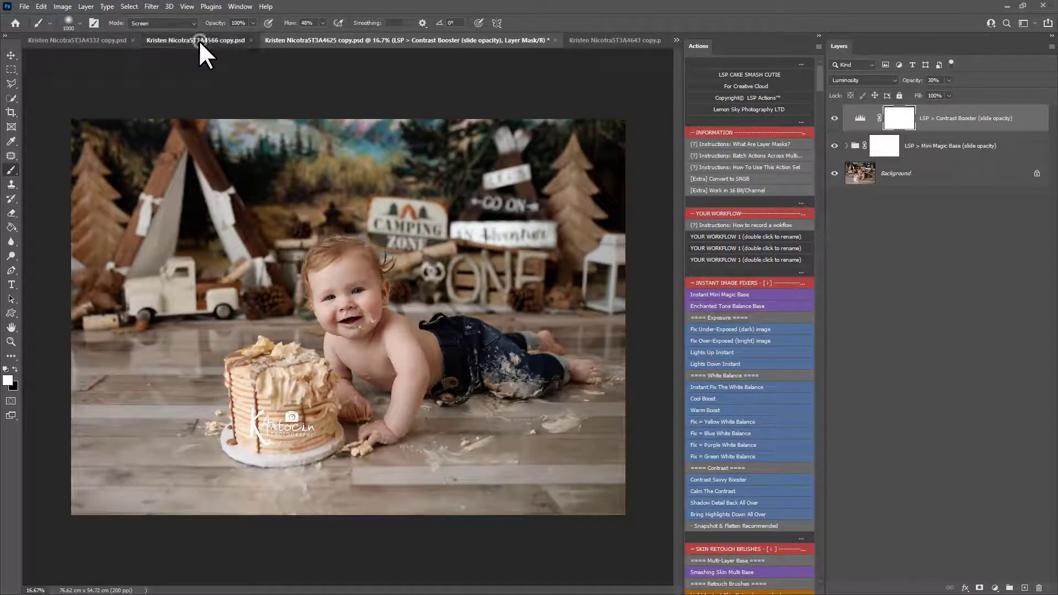
{"action": "left_click", "coordinate": [108, 39]}
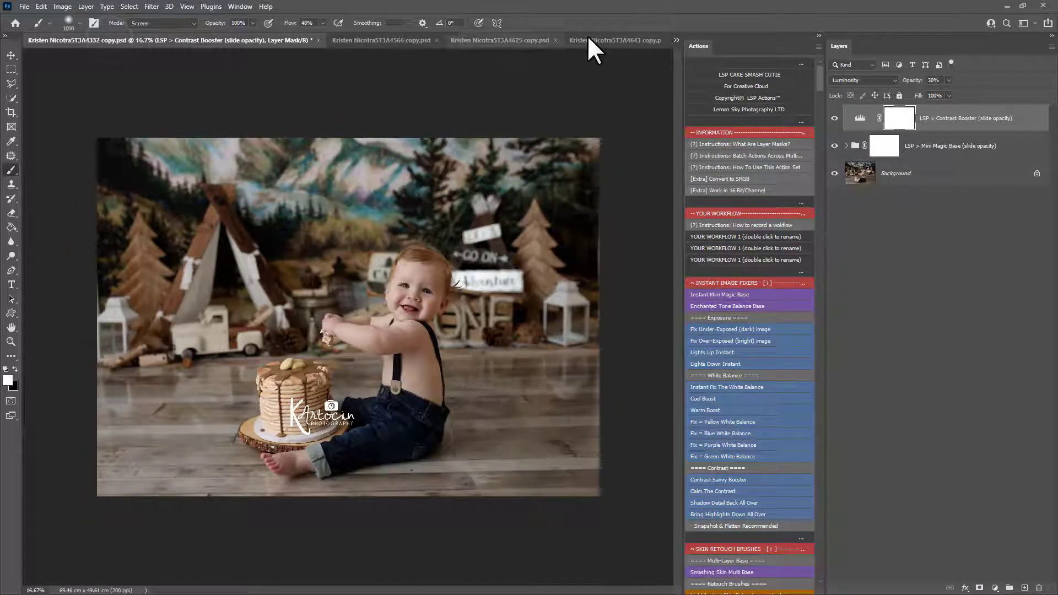
{"action": "left_click", "coordinate": [587, 38]}
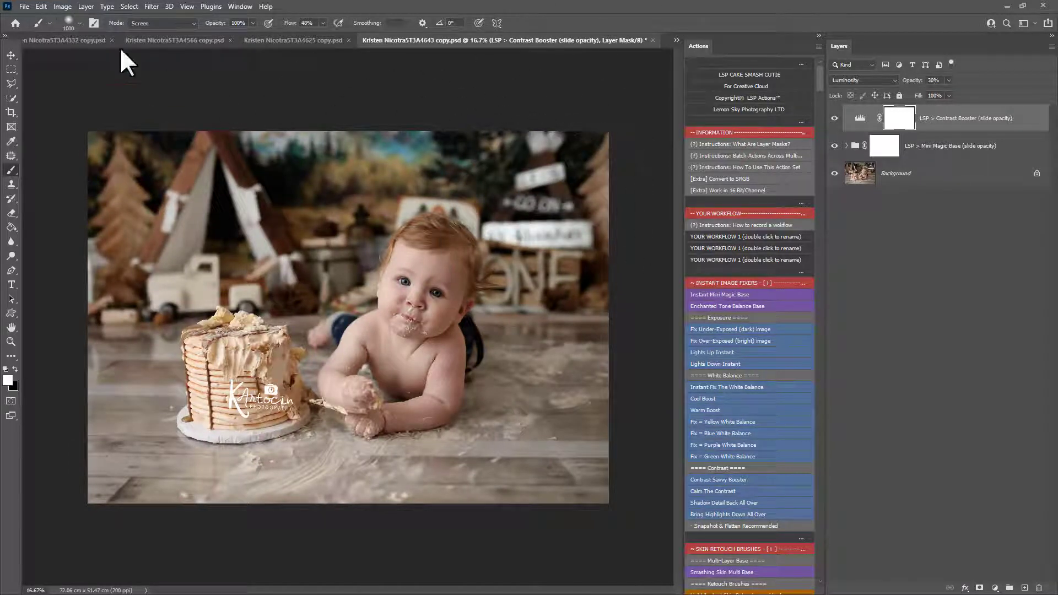
Batch-run the Sharpen Up action on every opened photo via File > Automate > Batch.
{"action": "left_click", "coordinate": [25, 6]}
{"action": "mouse_move", "coordinate": [127, 273]}
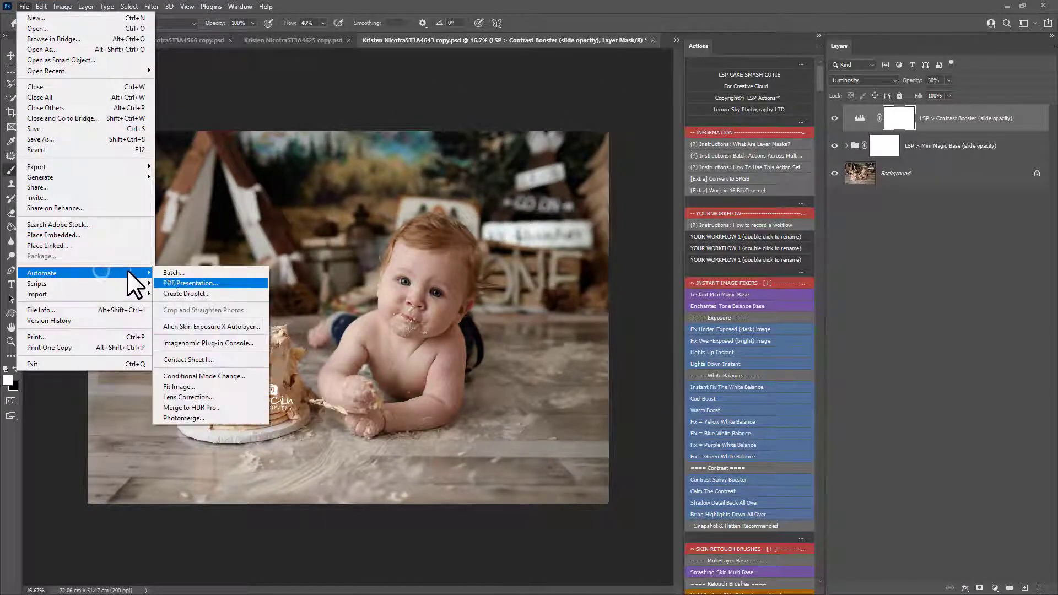
{"action": "left_click", "coordinate": [172, 273]}
{"action": "left_click", "coordinate": [311, 159]}
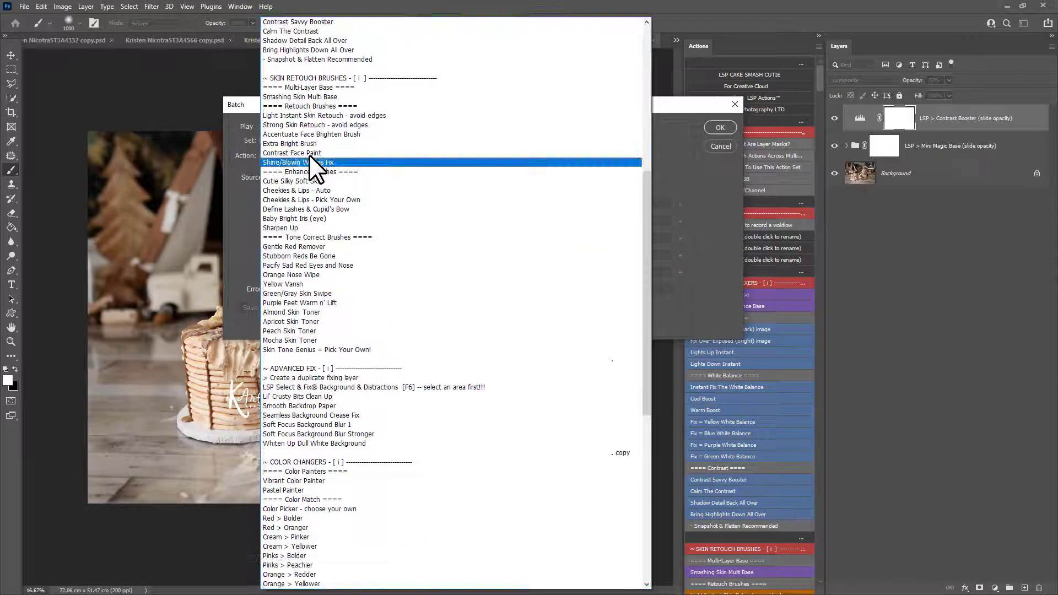
{"action": "key", "text": "Down"}
{"action": "key", "text": "Down"}
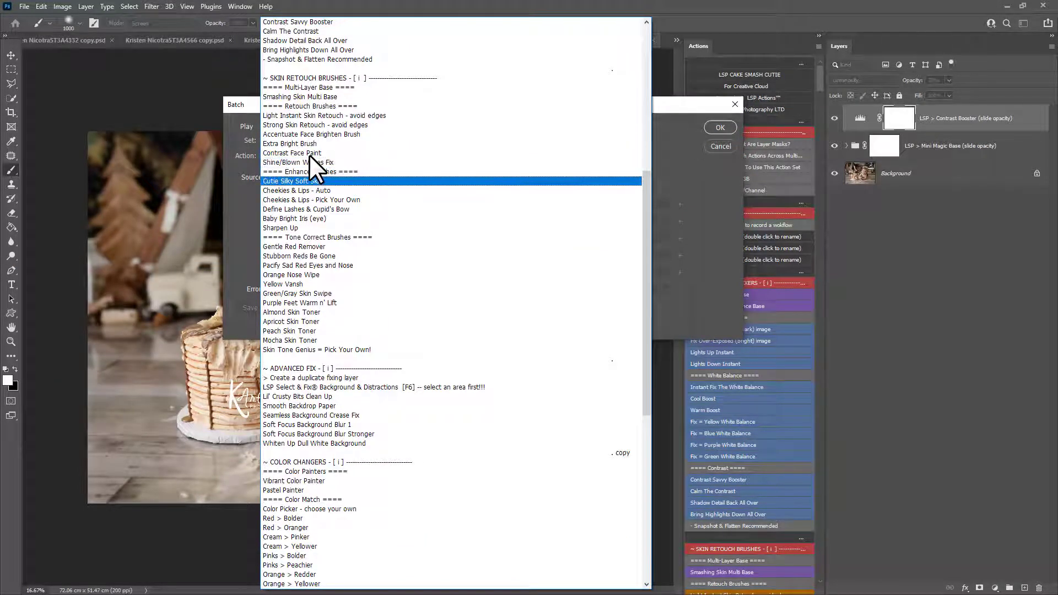
{"action": "key", "text": "Down"}
{"action": "key", "text": "Down"}
{"action": "key", "text": "Down"}
{"action": "left_click", "coordinate": [319, 227]}
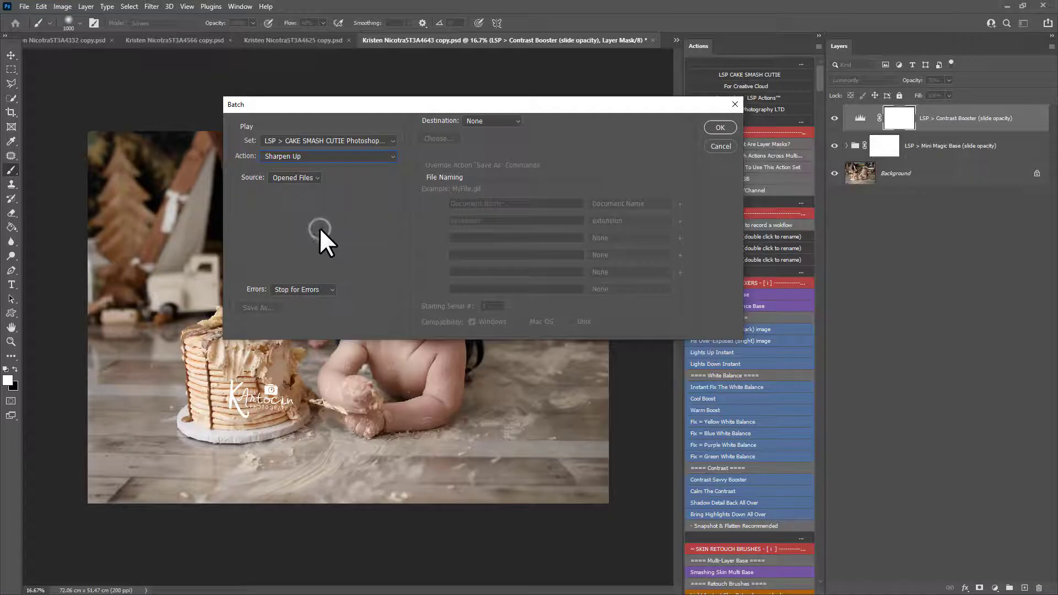
{"action": "left_click", "coordinate": [720, 128]}
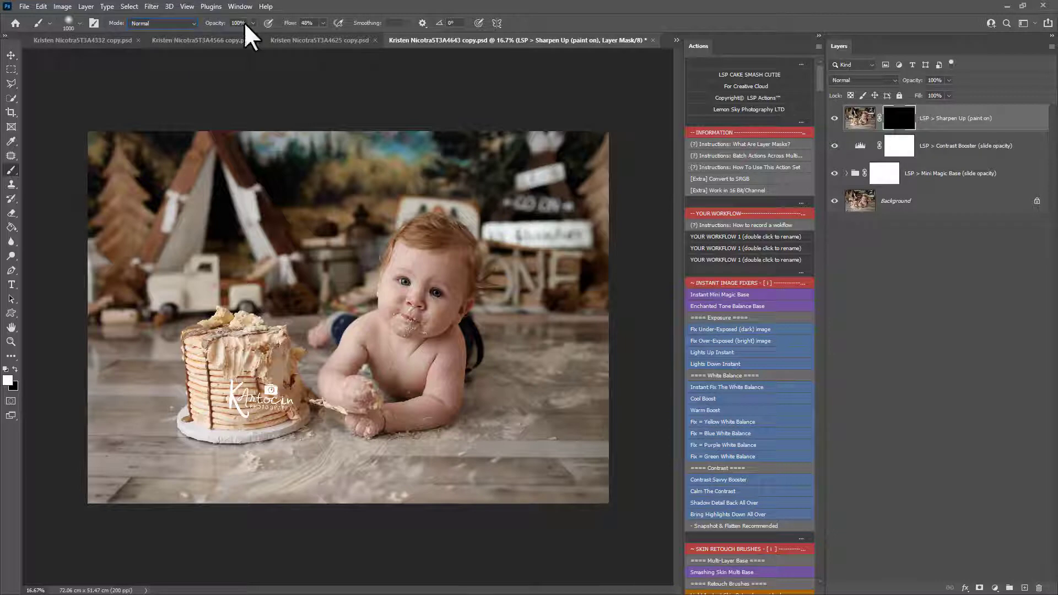
Set brush flow to 25% and paint sharpening onto the behind-the-cake baby's face.
{"action": "left_click", "coordinate": [310, 23]}
{"action": "type", "text": "25"}
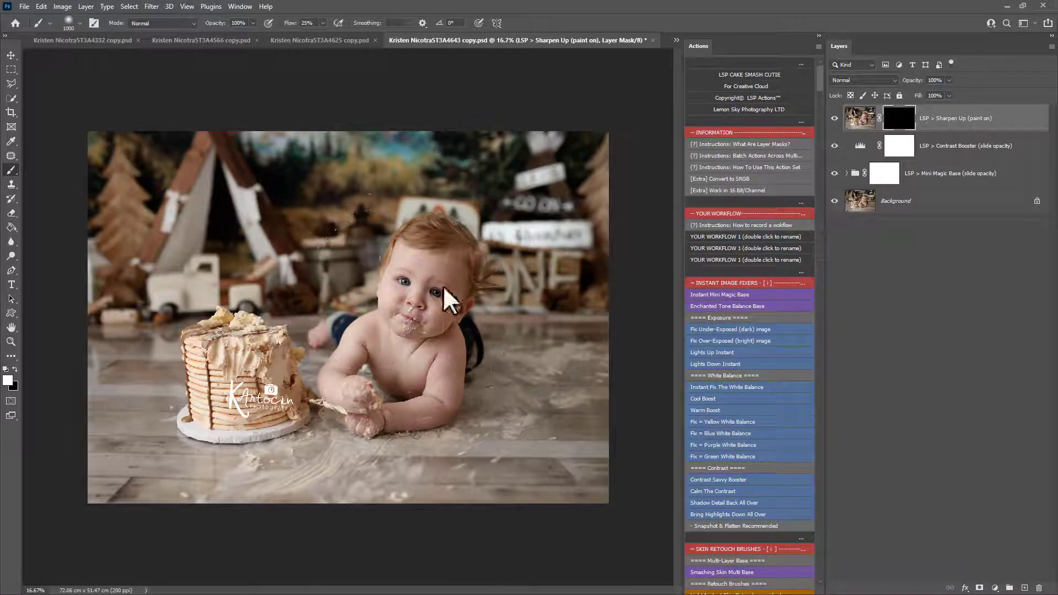
{"action": "left_click", "coordinate": [339, 42]}
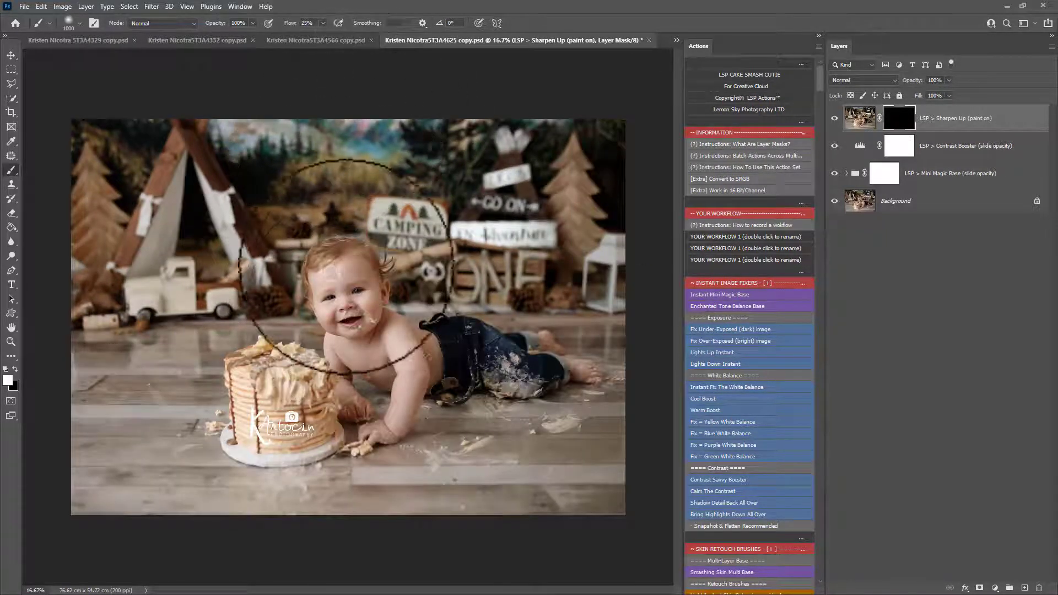
{"action": "left_click", "coordinate": [318, 41]}
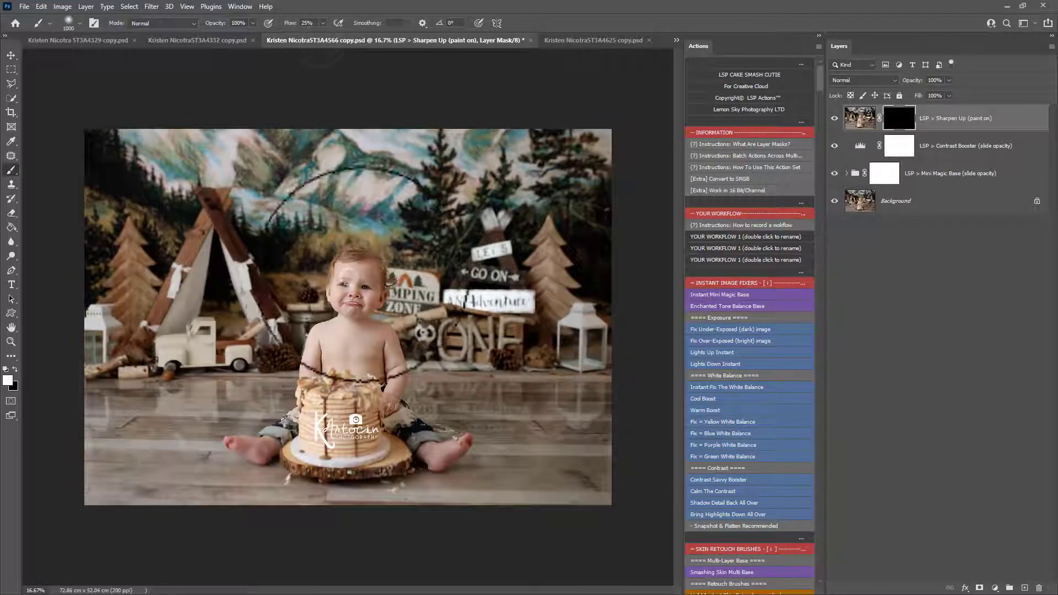
{"action": "left_click_drag", "start_coordinate": [346, 268], "coordinate": [353, 273]}
Paint sharpening onto the suspenders baby's face, then check the sharpened faces on other photos.
{"action": "left_click", "coordinate": [207, 41]}
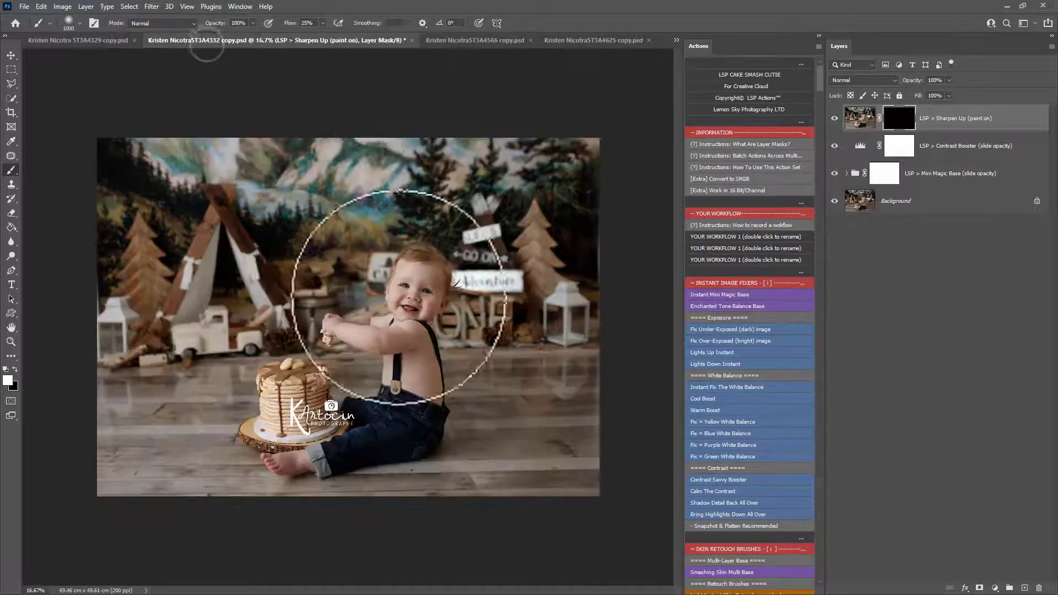
{"action": "left_click_drag", "start_coordinate": [473, 335], "coordinate": [410, 264]}
{"action": "left_click", "coordinate": [105, 41]}
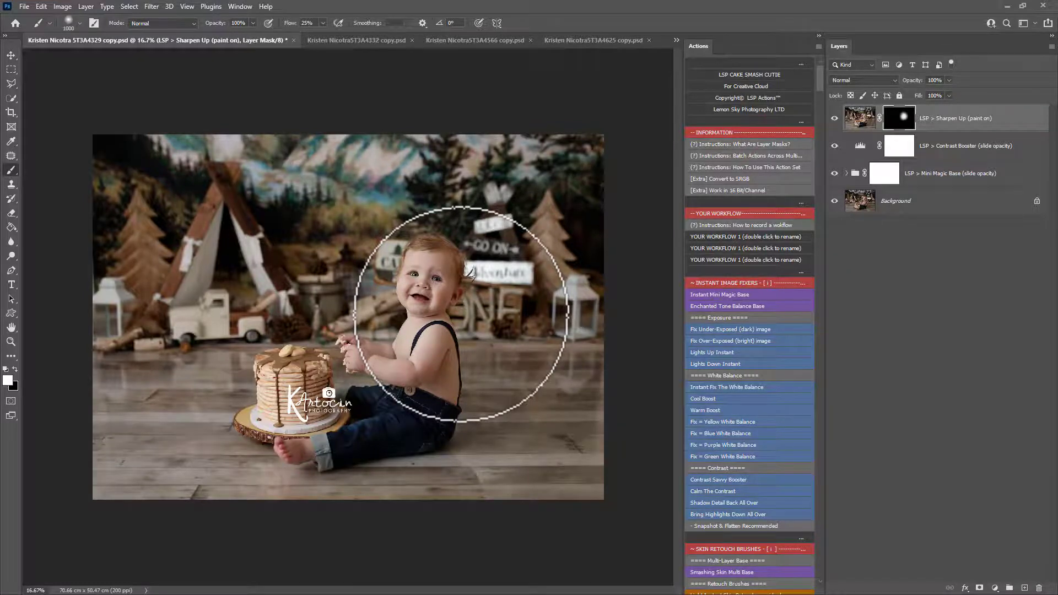
{"action": "left_click", "coordinate": [573, 40]}
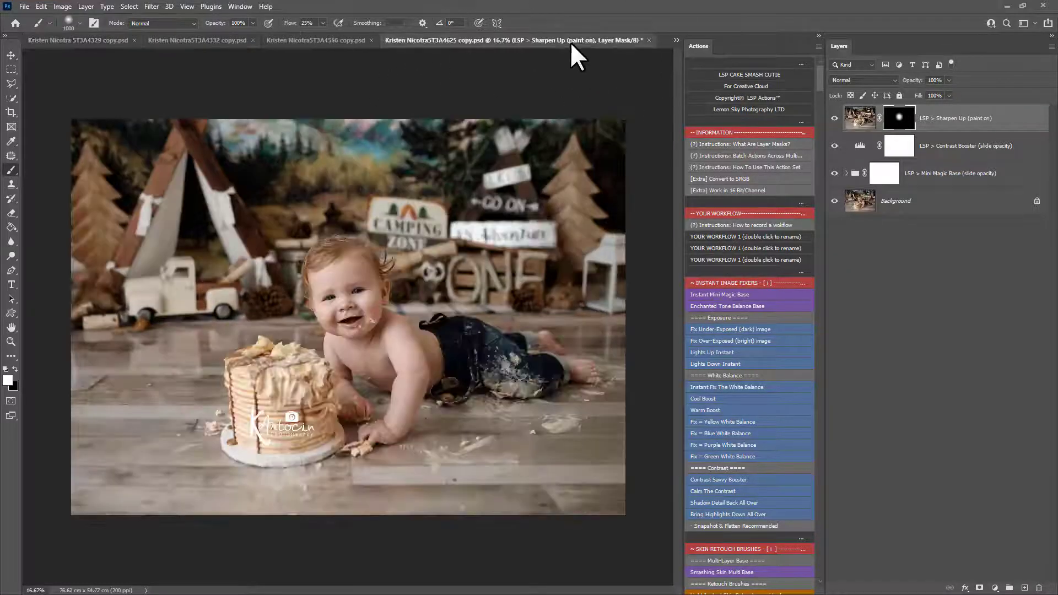
{"action": "left_click", "coordinate": [317, 41]}
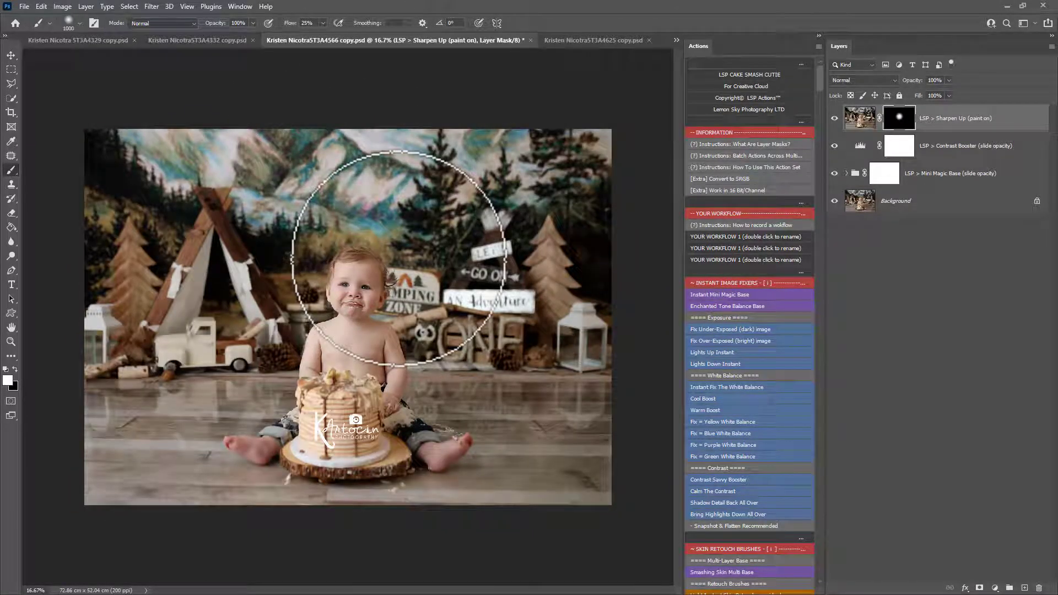
{"action": "left_click", "coordinate": [584, 41]}
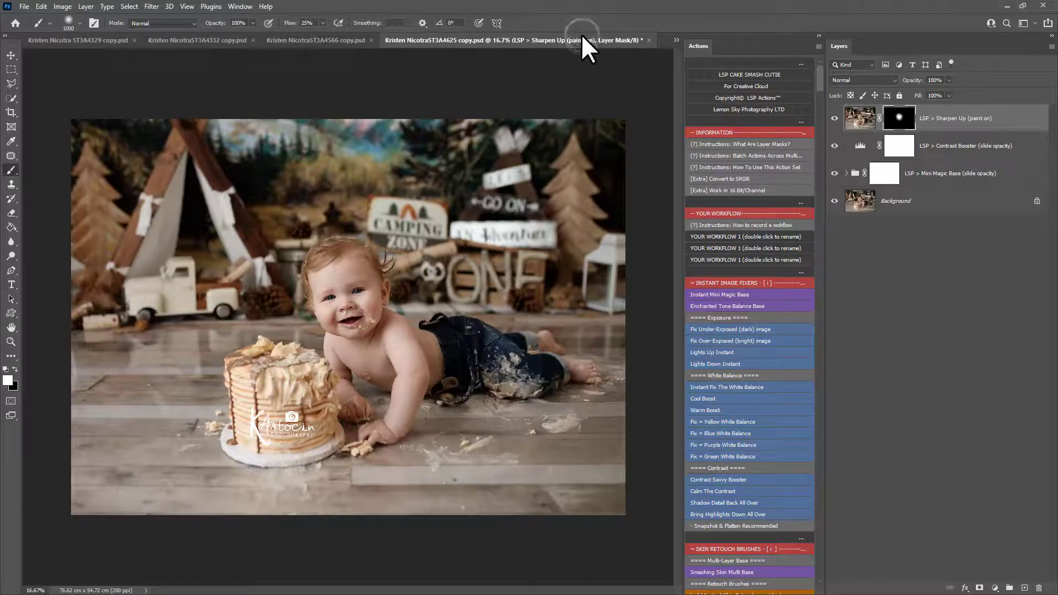